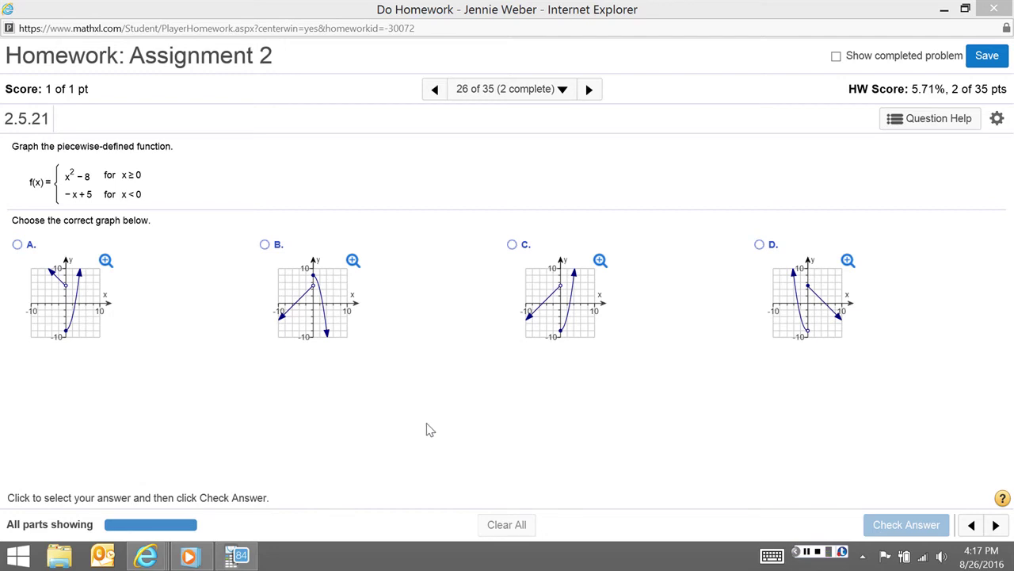
Step: Bring the calculator emulator forward, shift it left, and show the empty Y= function list
left_click(237, 555)
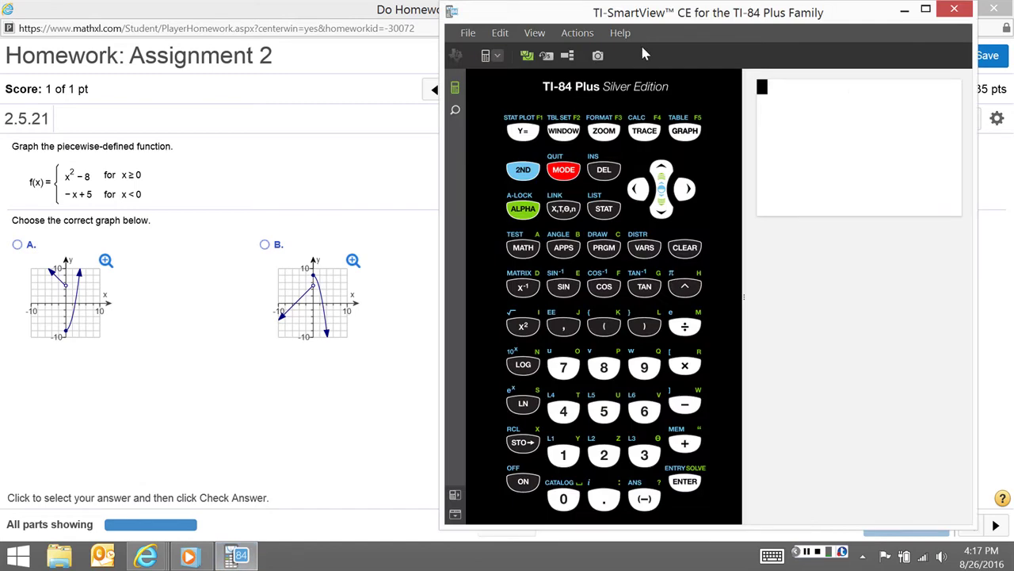
left_click_drag(561, 19, 490, 20)
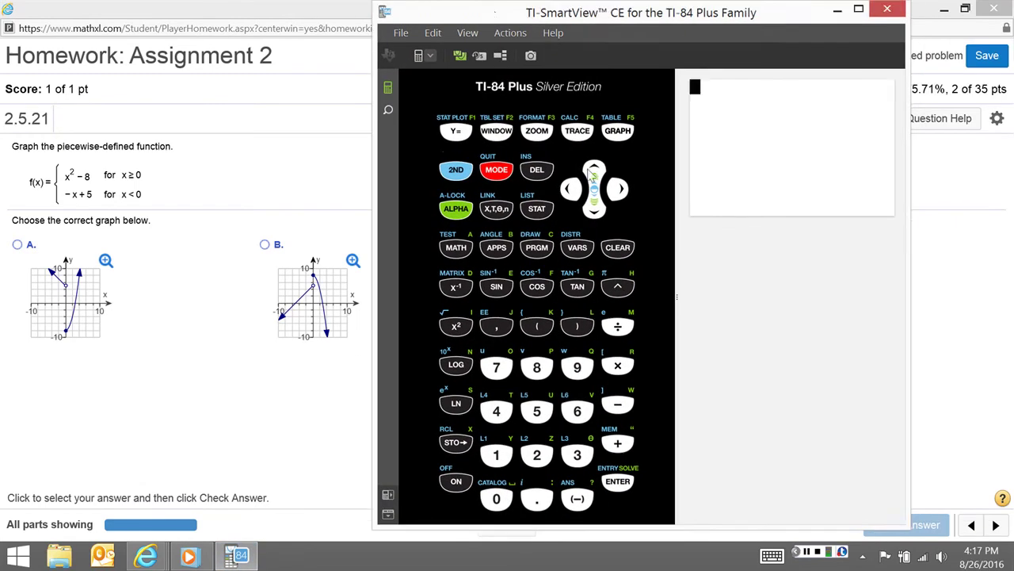
left_click(456, 132)
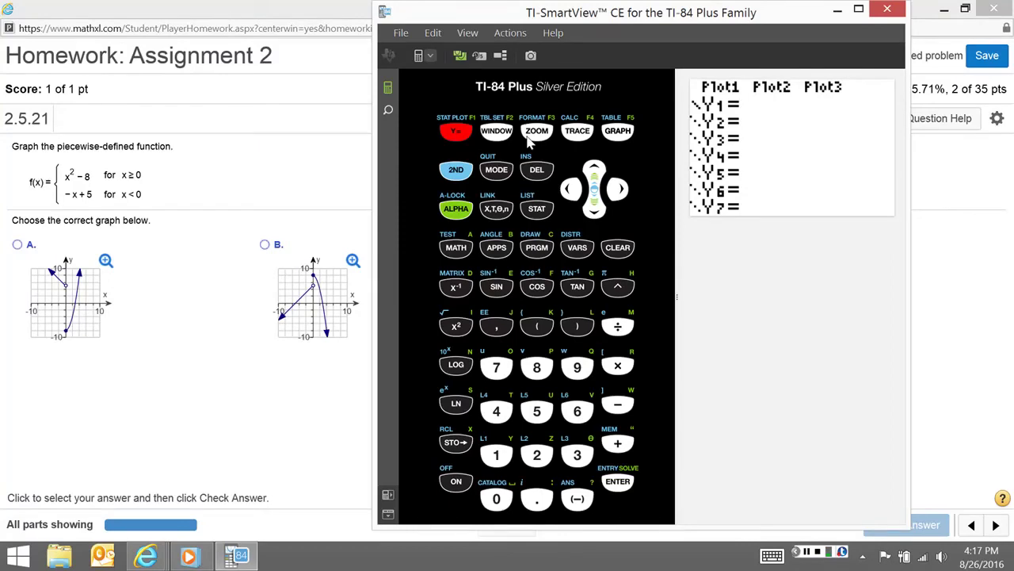
Step: Enter (X²−8)(X on Y1, the first piece and the start of its condition
left_click(536, 326)
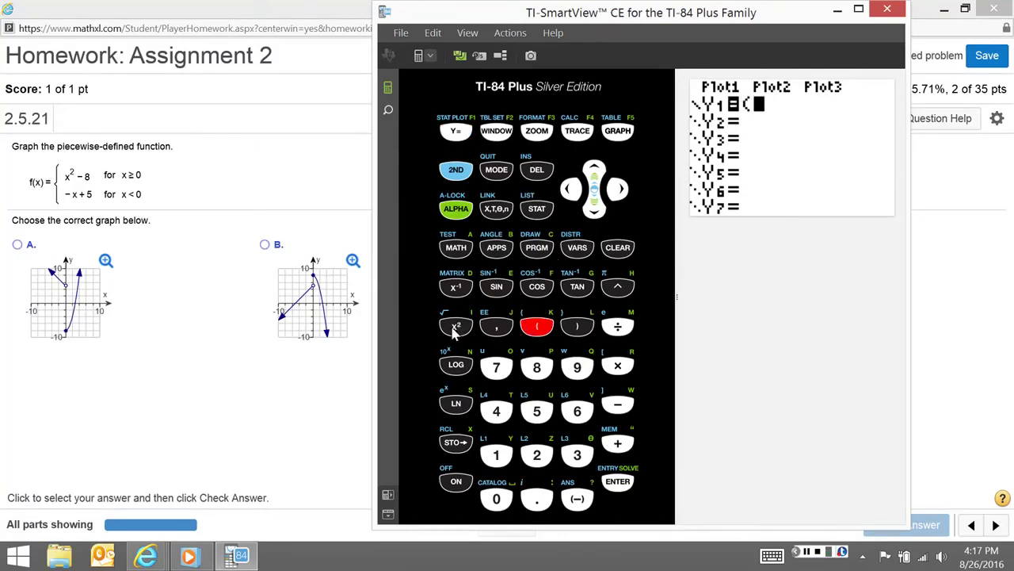
left_click(497, 208)
left_click(458, 333)
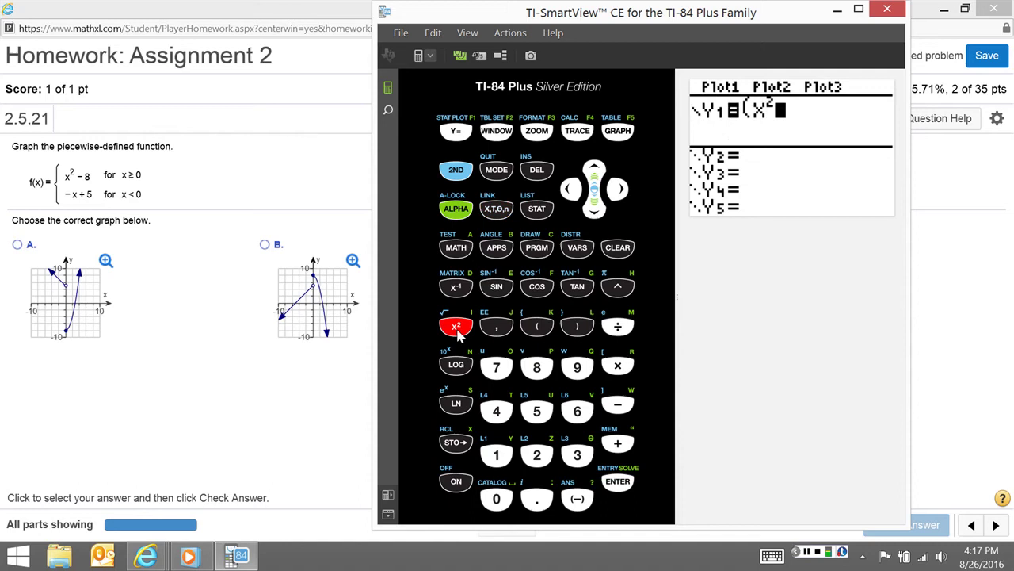
left_click(620, 406)
left_click(546, 369)
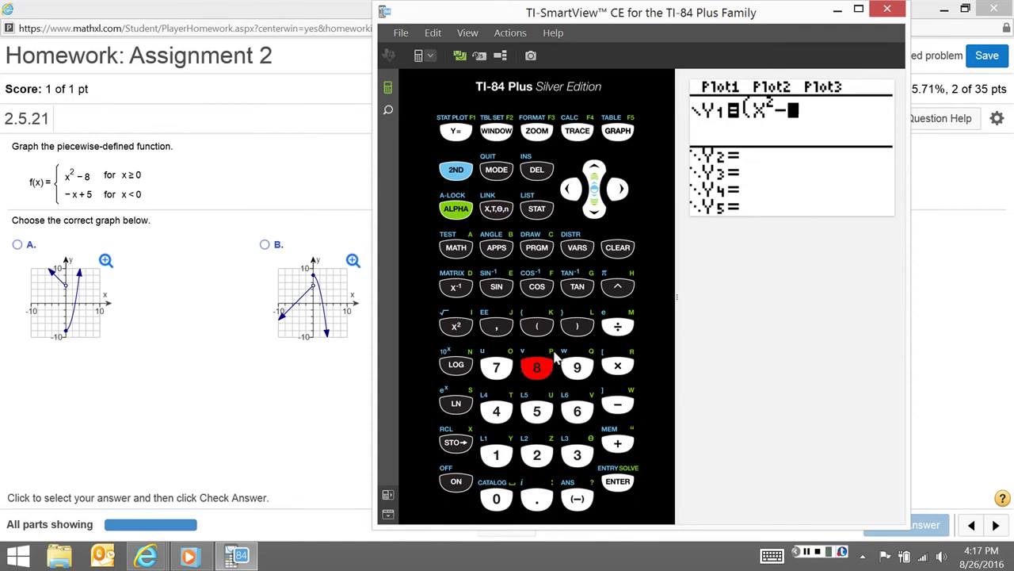
left_click(576, 328)
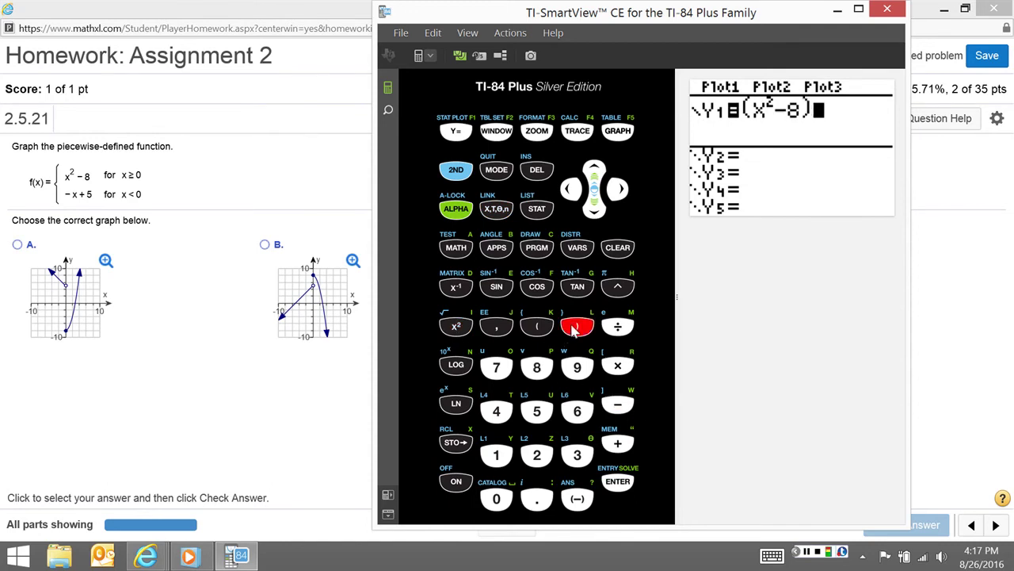
left_click(537, 333)
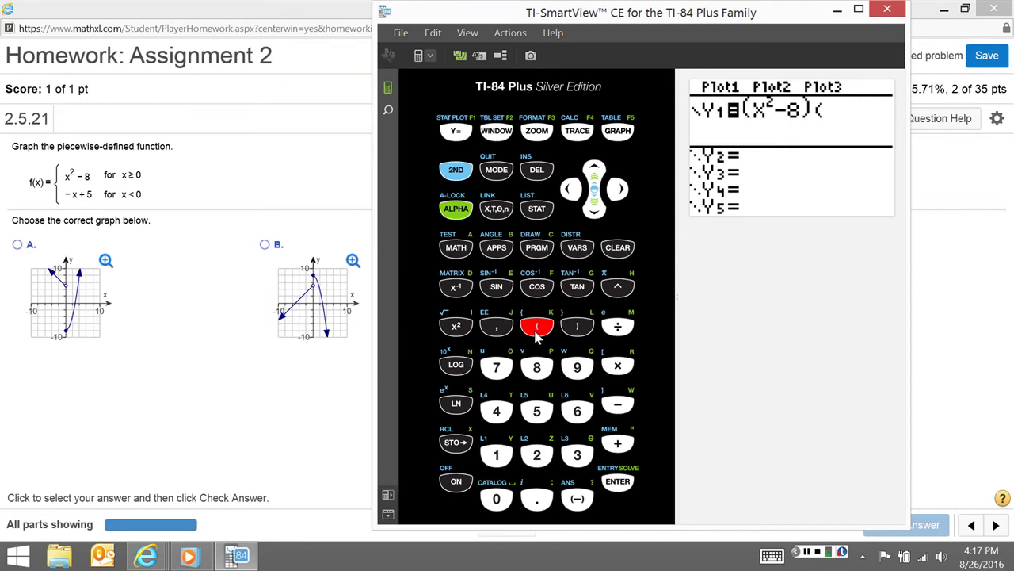
left_click(498, 210)
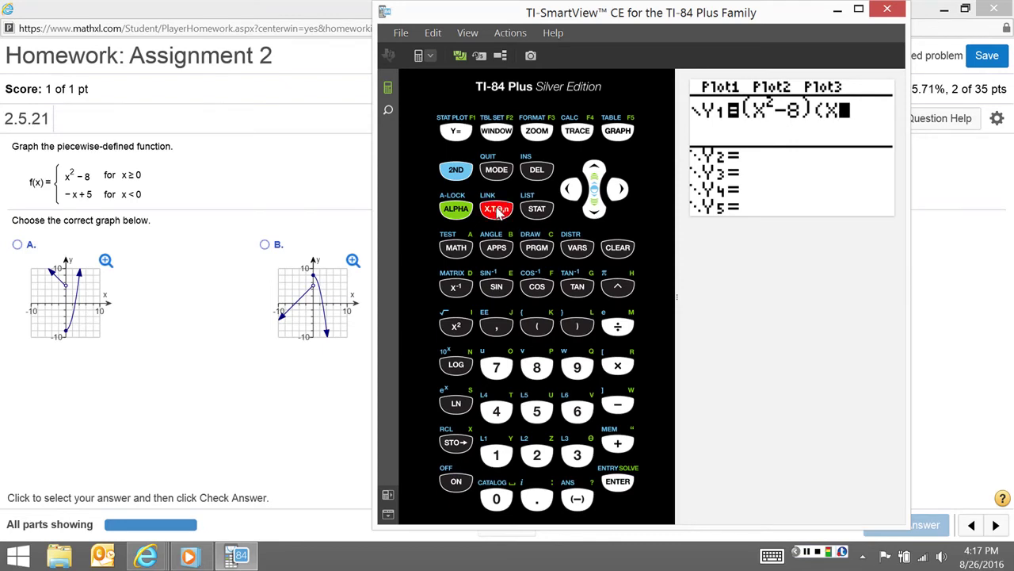
Step: Finish Y1's first condition as (X≥0), fixing a misplaced closing parenthesis
left_click(460, 174)
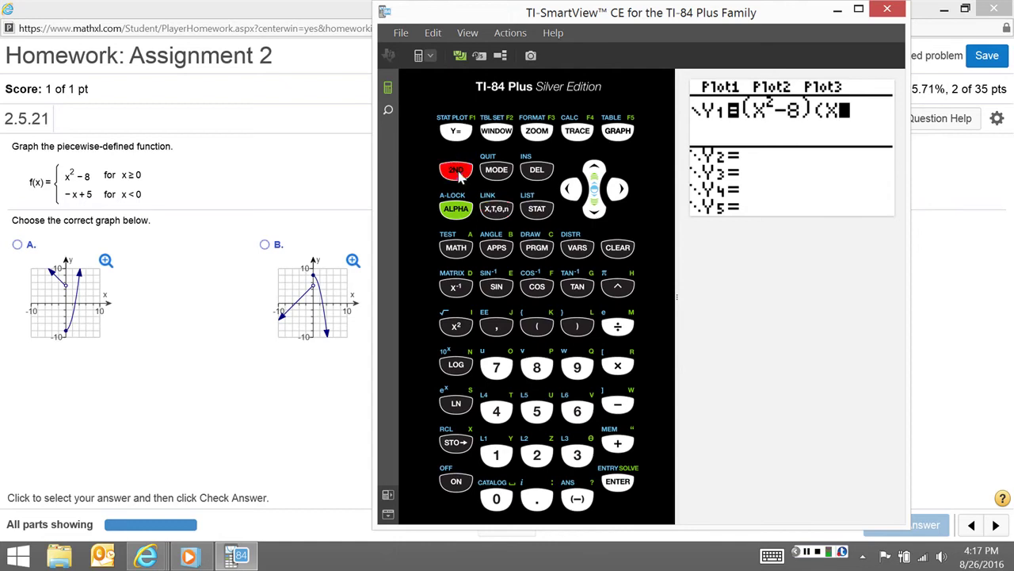
left_click(456, 248)
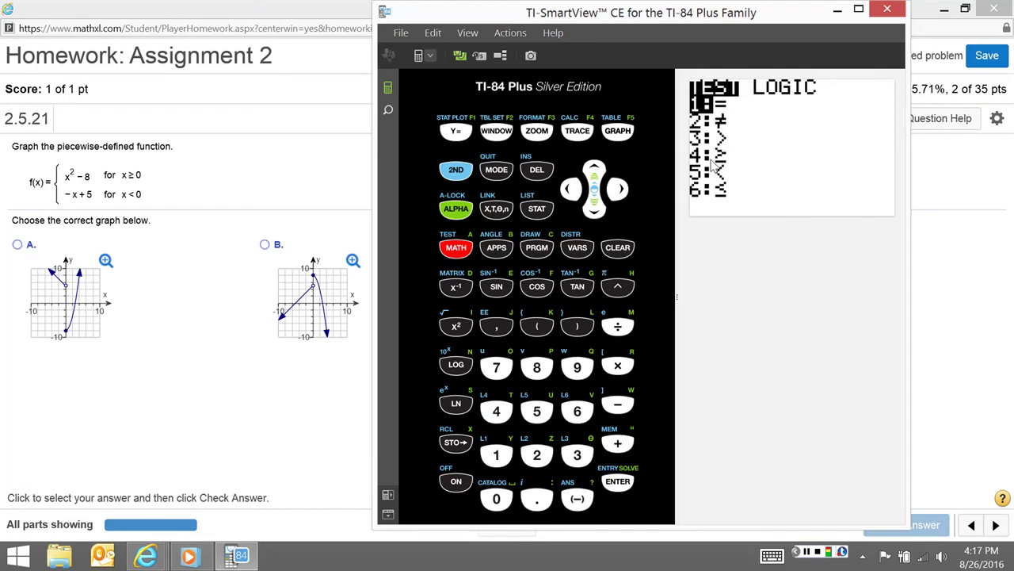
key("4")
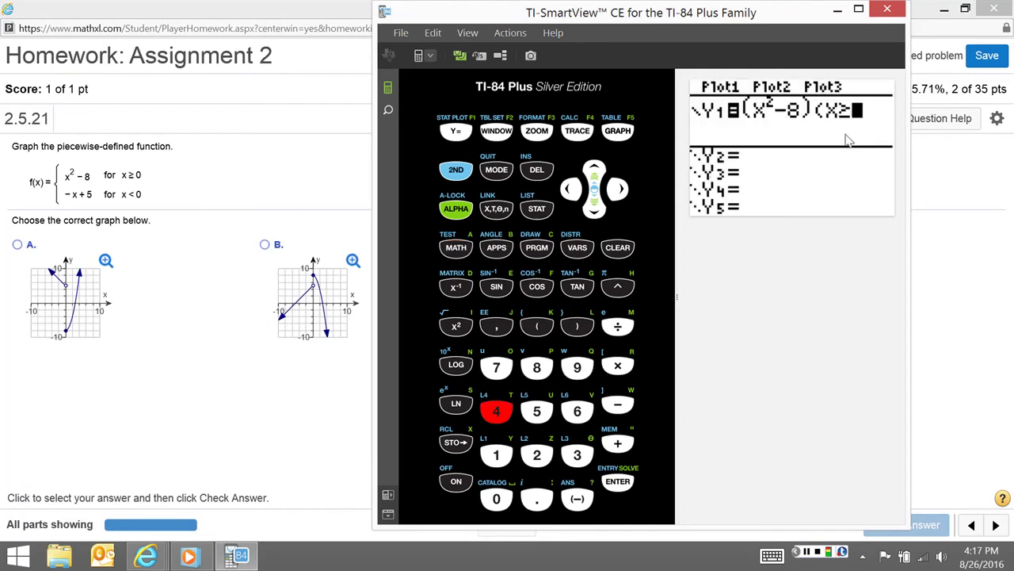
left_click(577, 327)
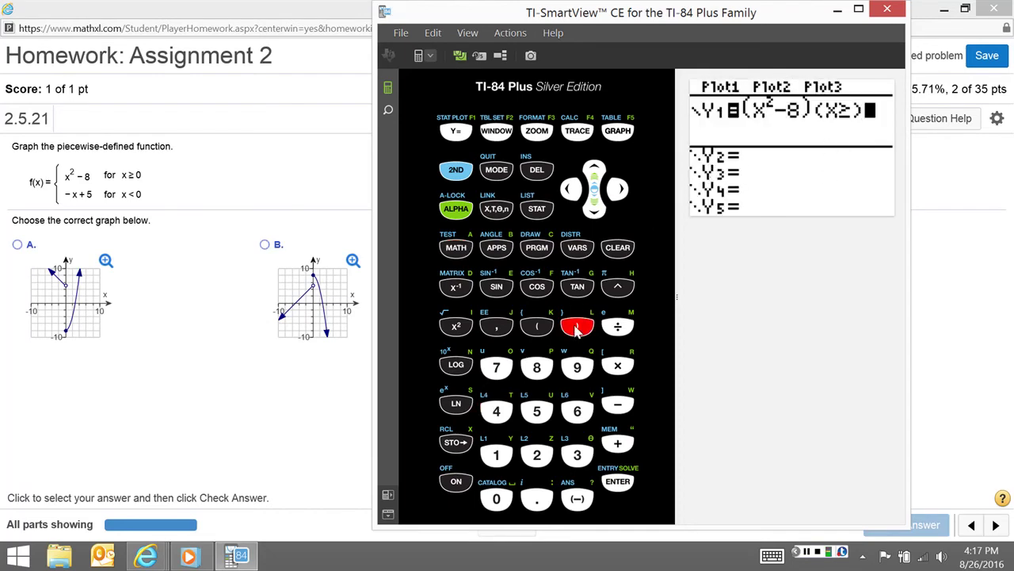
left_click(569, 188)
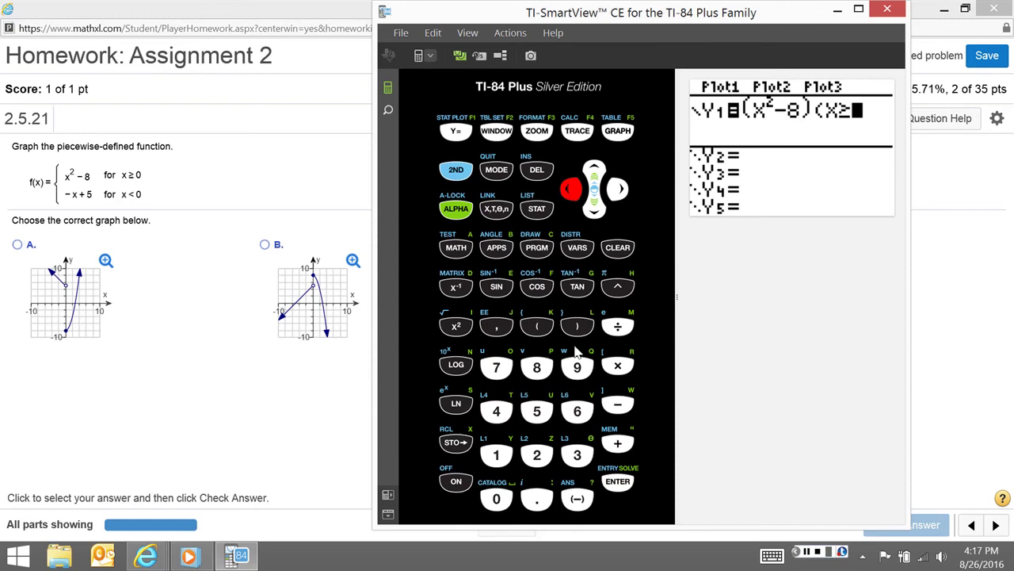
left_click(499, 499)
left_click(579, 332)
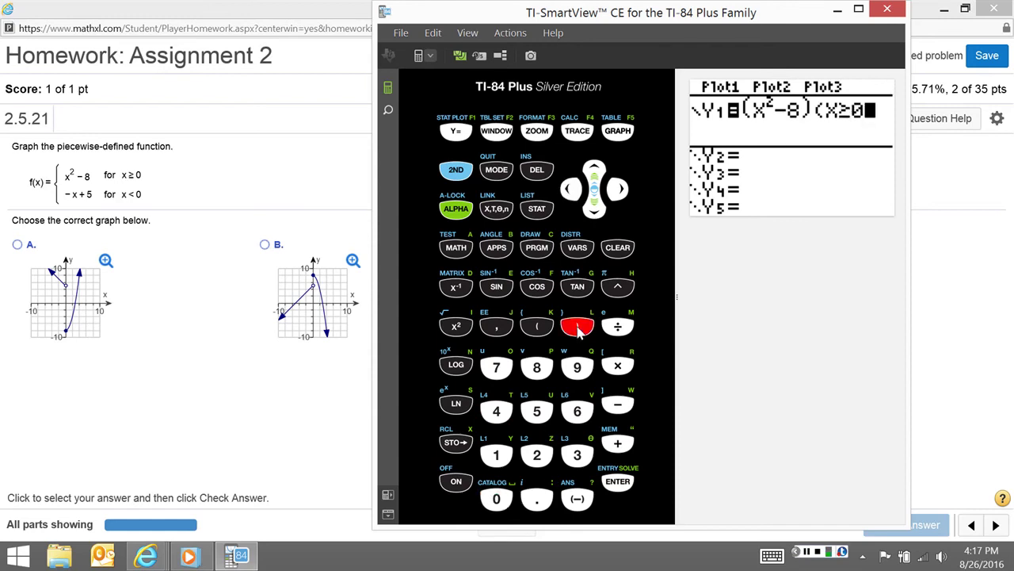
Step: Append +(−X+5) to Y1 as the second piece
left_click(618, 442)
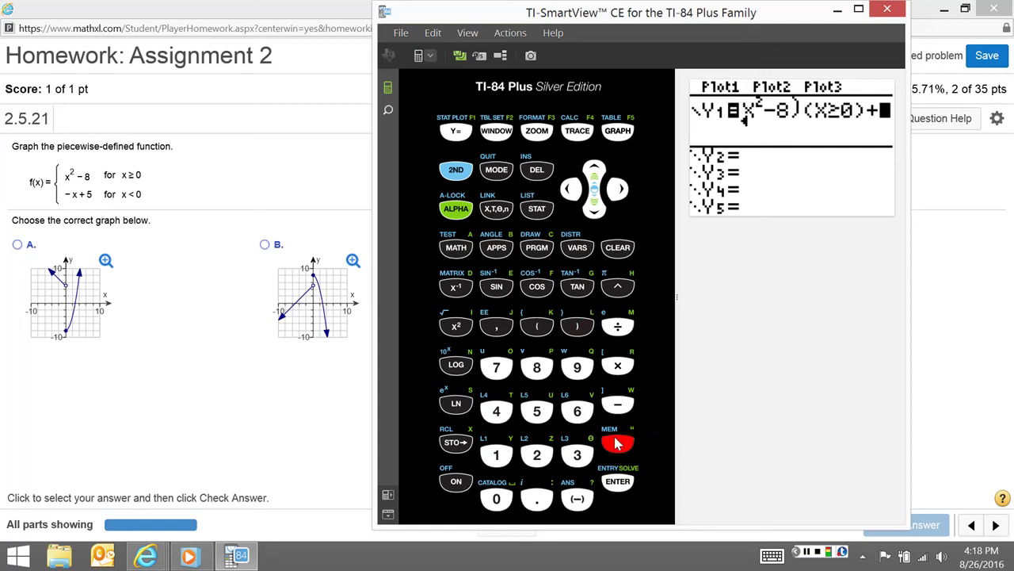
left_click(543, 336)
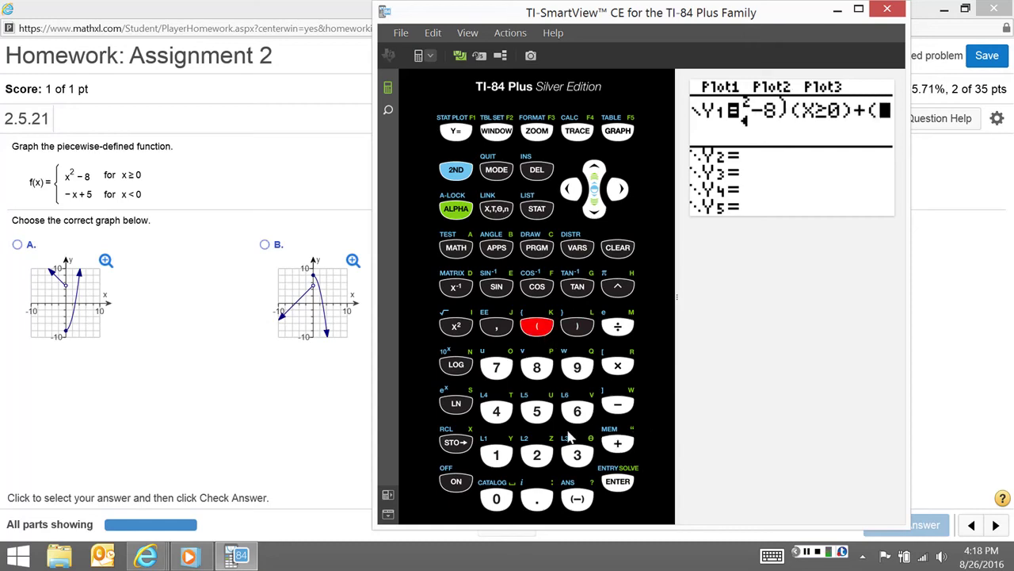
left_click(569, 479)
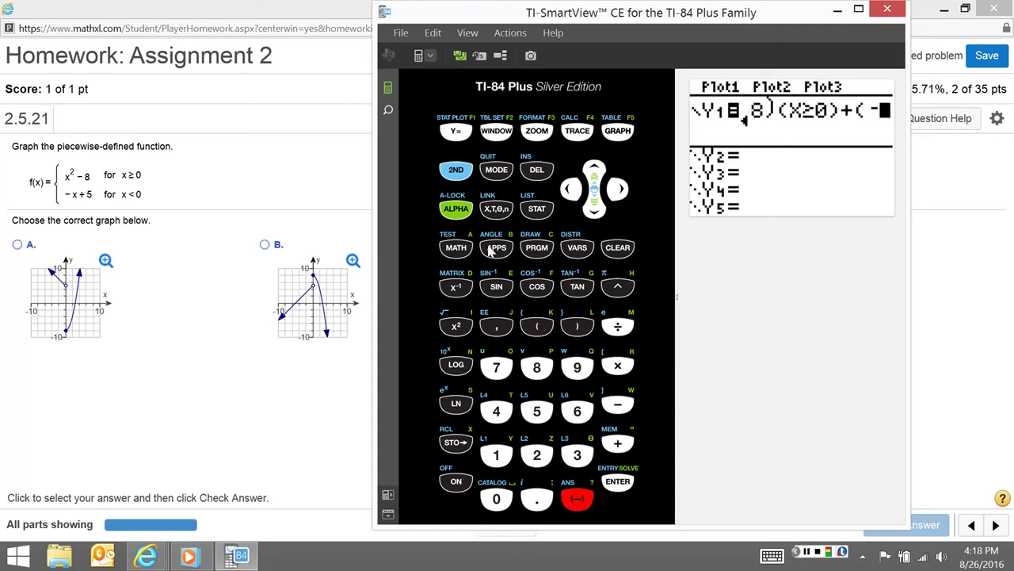
left_click(496, 210)
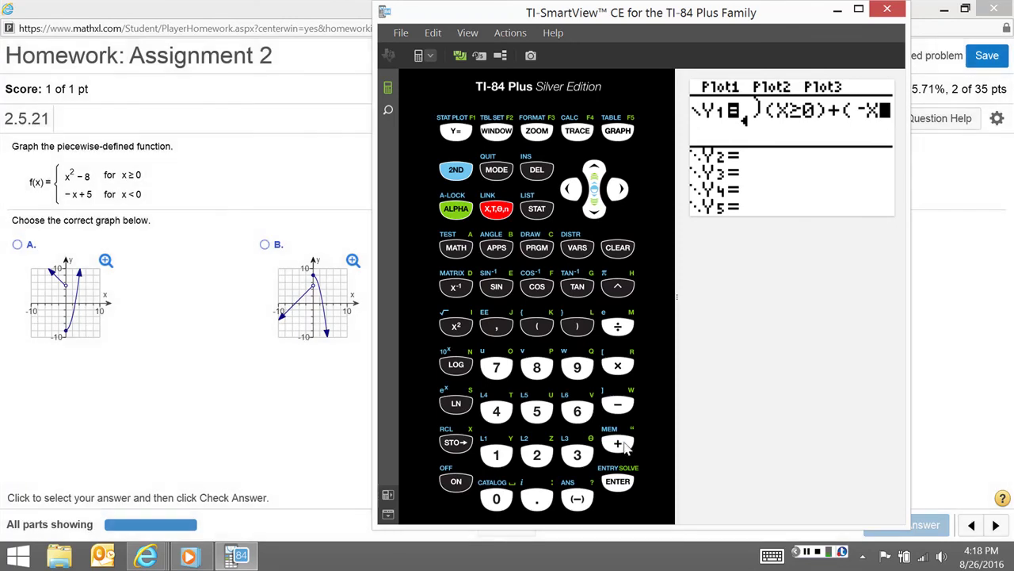
left_click(617, 443)
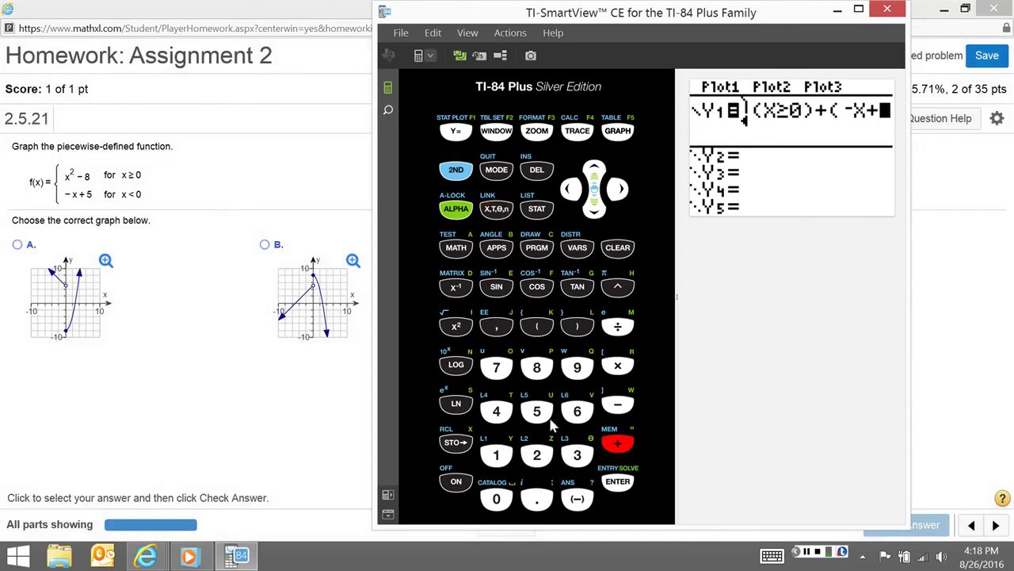
left_click(539, 414)
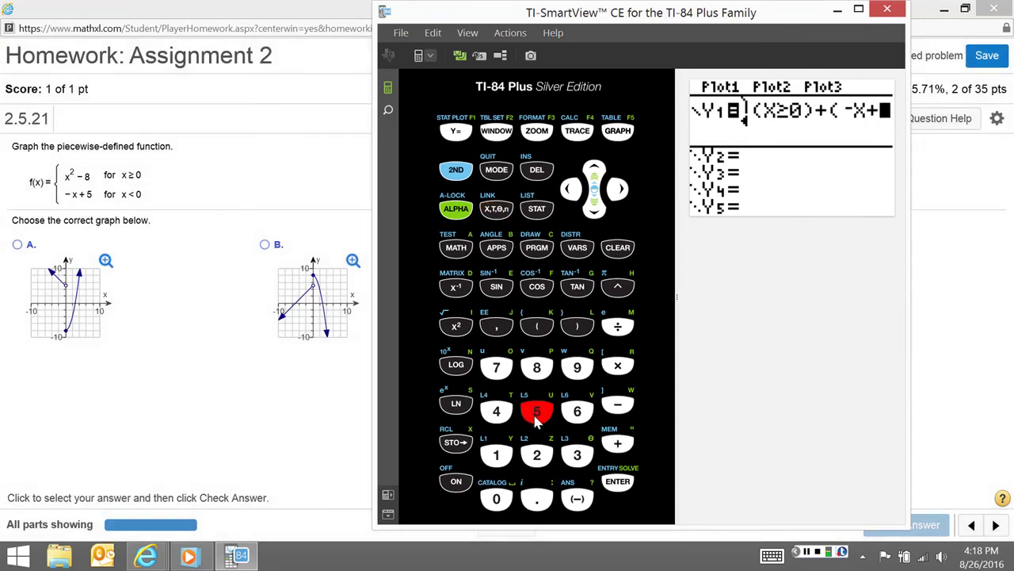
left_click(576, 326)
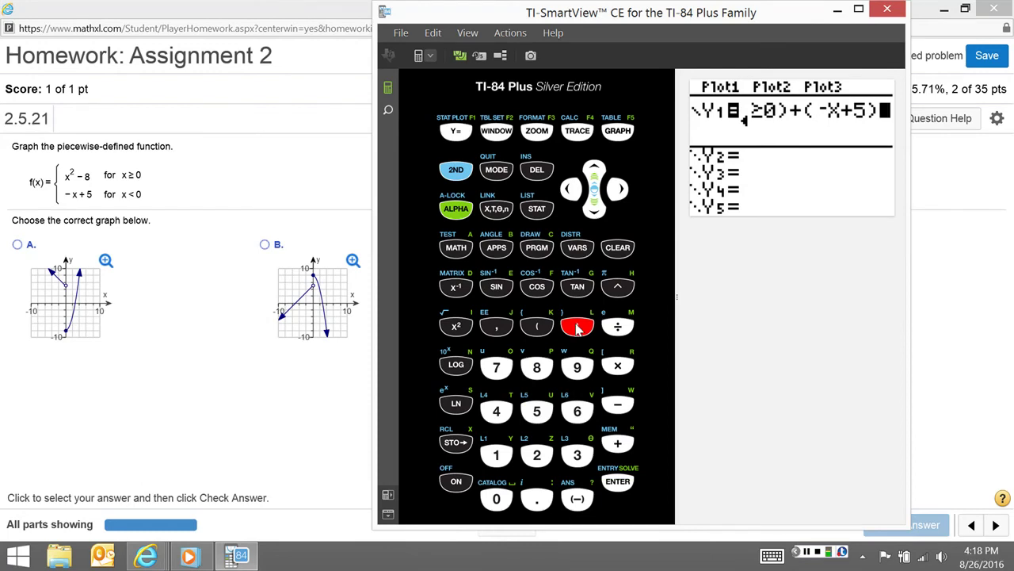
Step: Add the condition (X<0) after −X+5, correcting the closing parenthesis
left_click(538, 328)
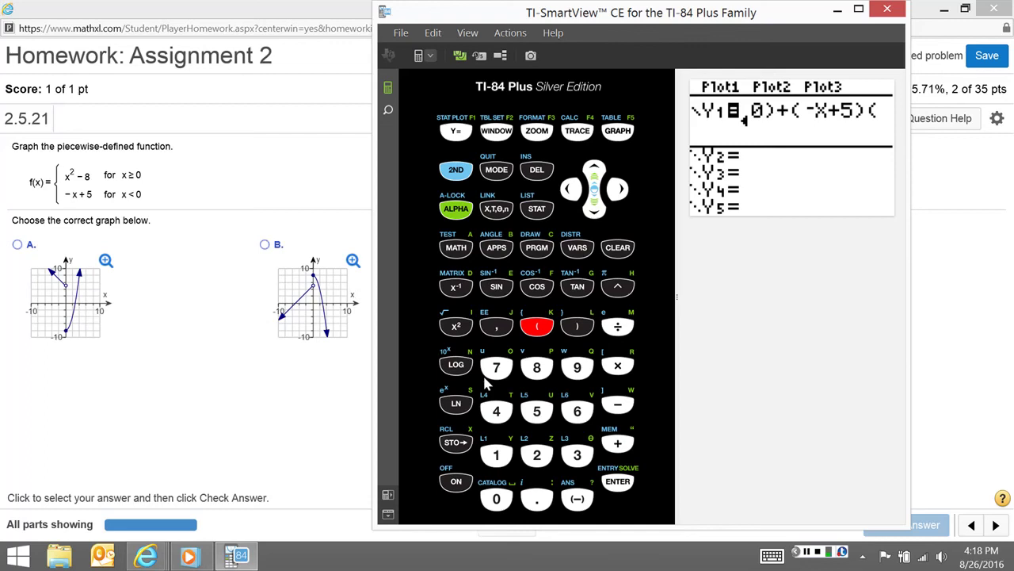
left_click(495, 210)
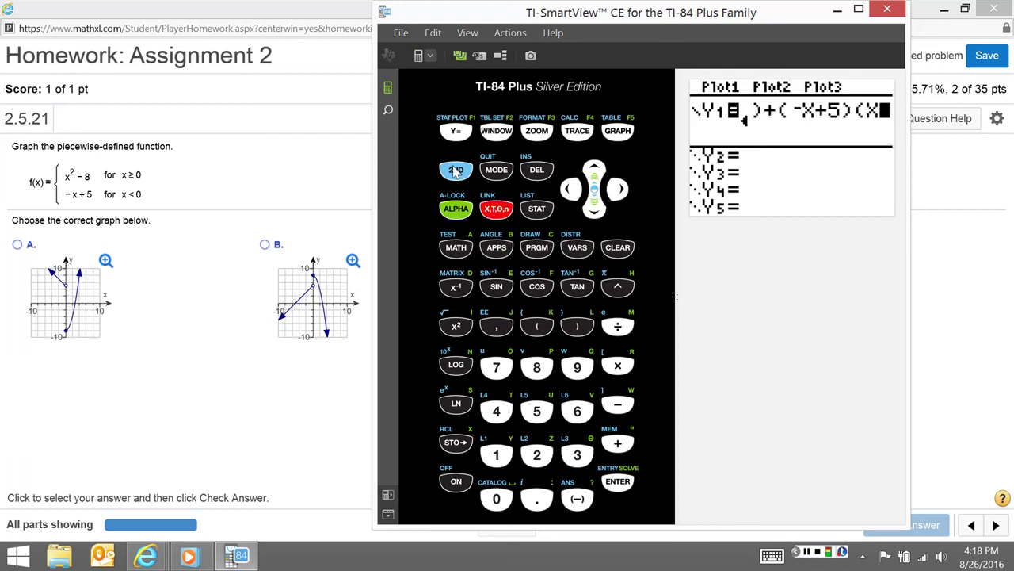
left_click(456, 171)
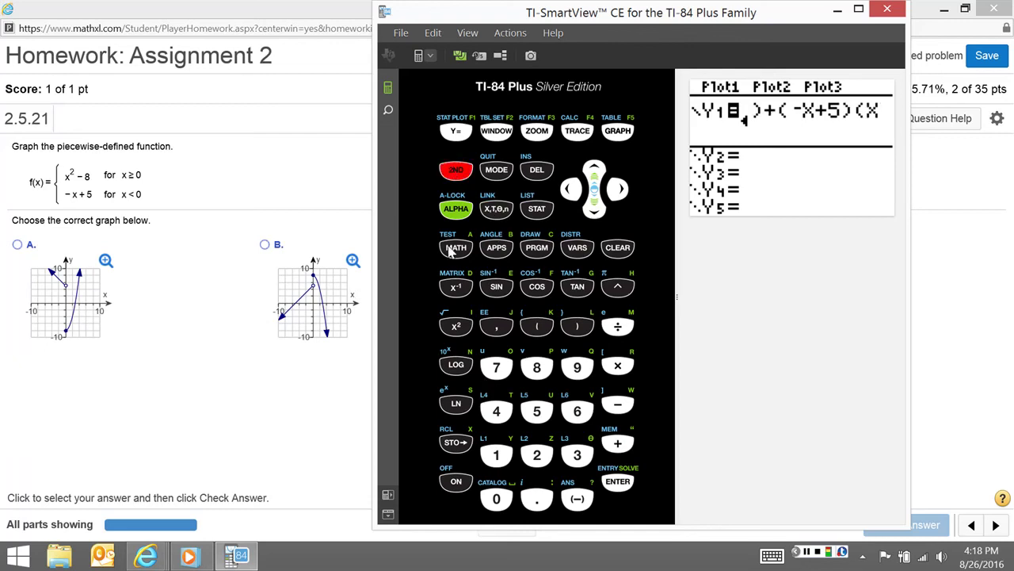
left_click(450, 249)
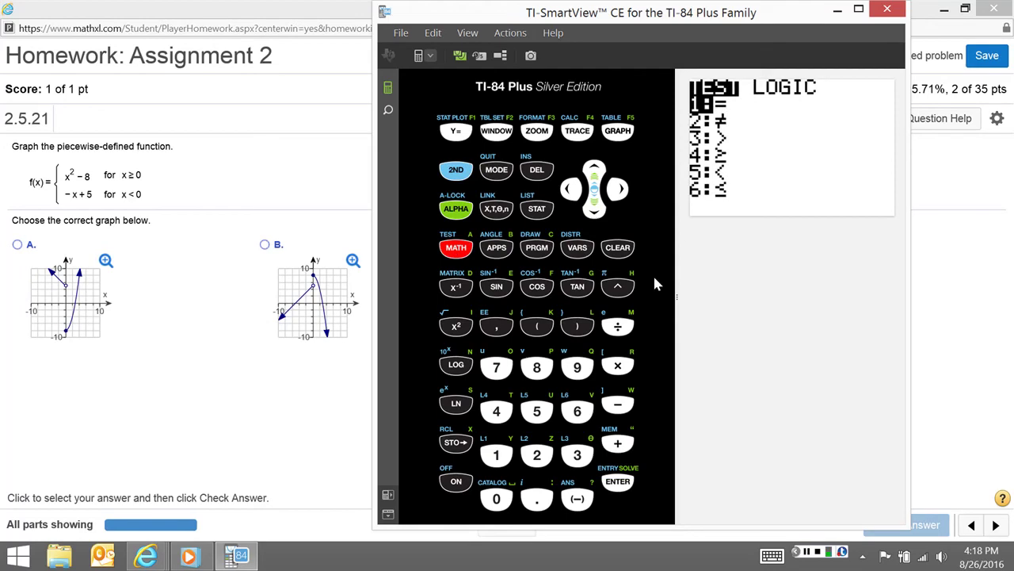
key("5")
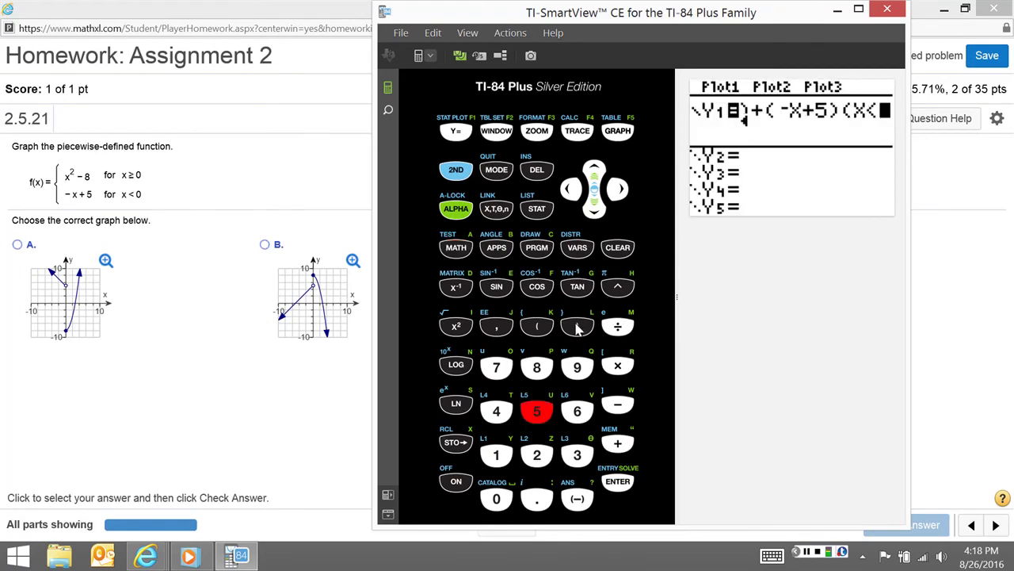
left_click(577, 327)
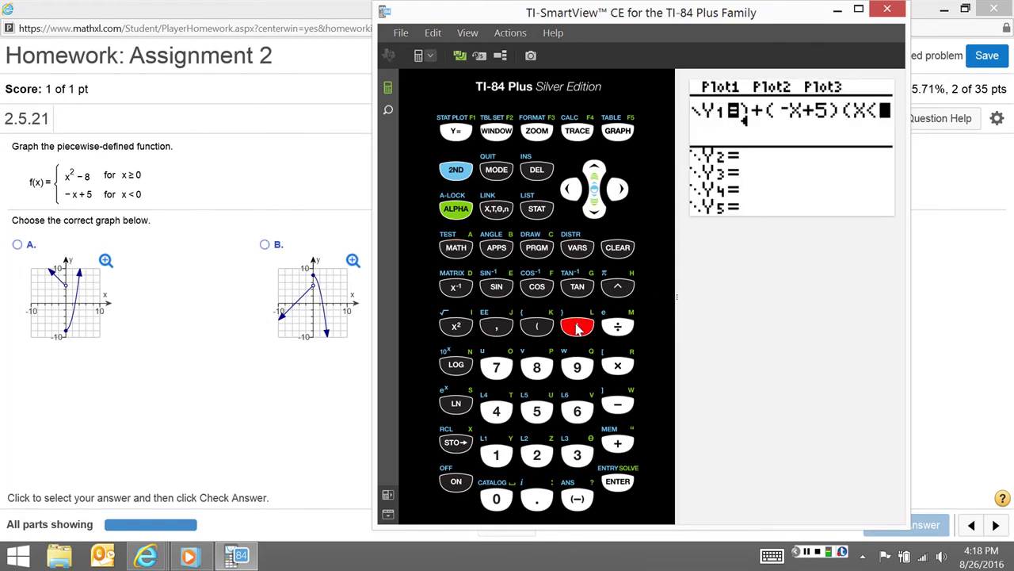
left_click(571, 190)
left_click(497, 499)
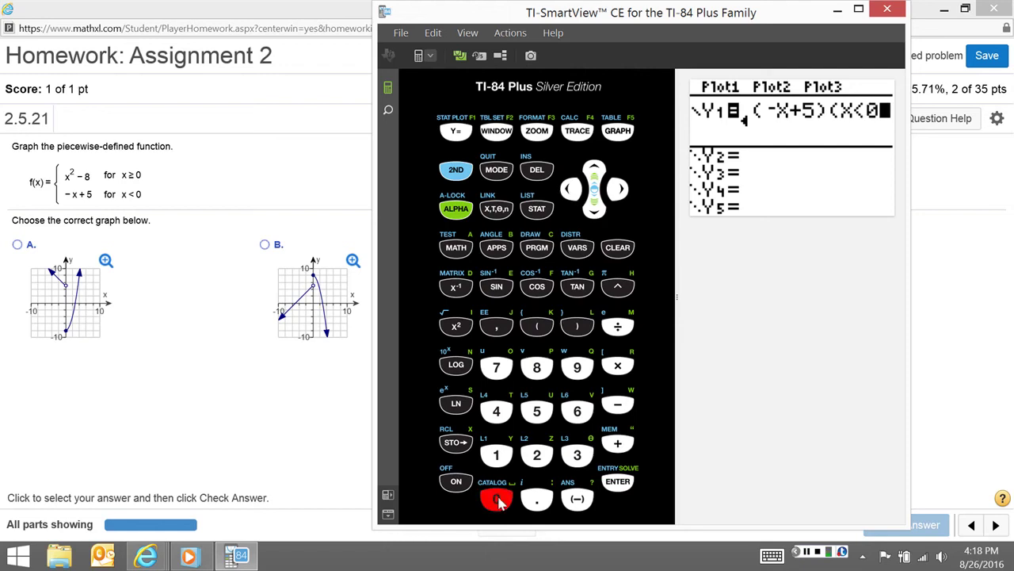
left_click(577, 329)
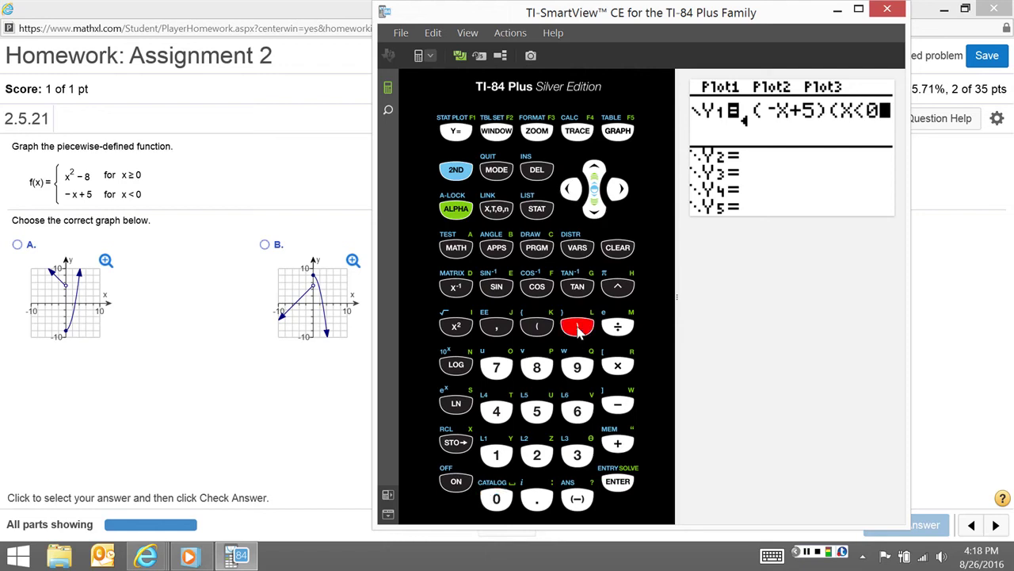
Step: Graph the piecewise Y1 and check the mode settings, where DOT is selected
left_click(618, 131)
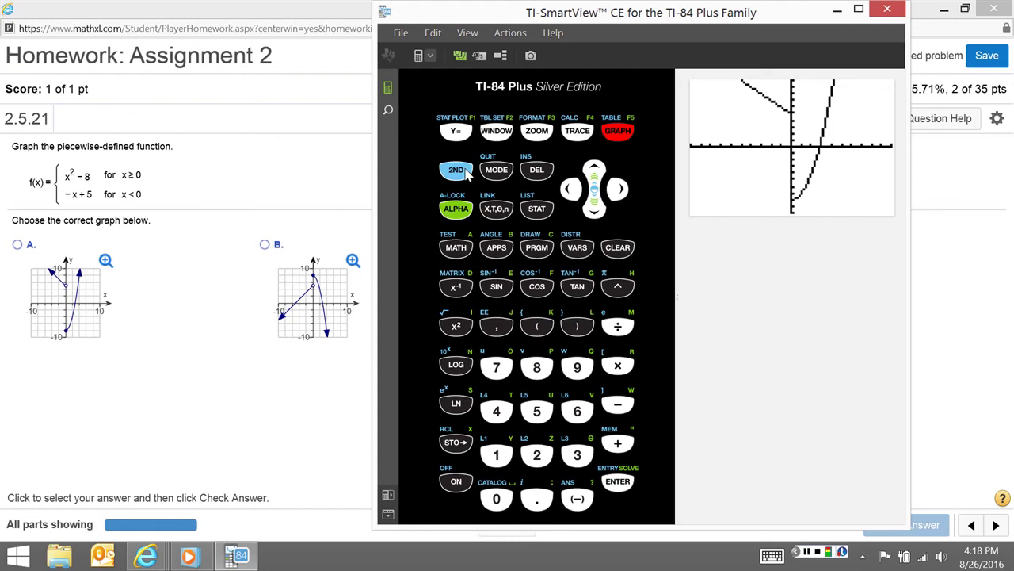
left_click(496, 169)
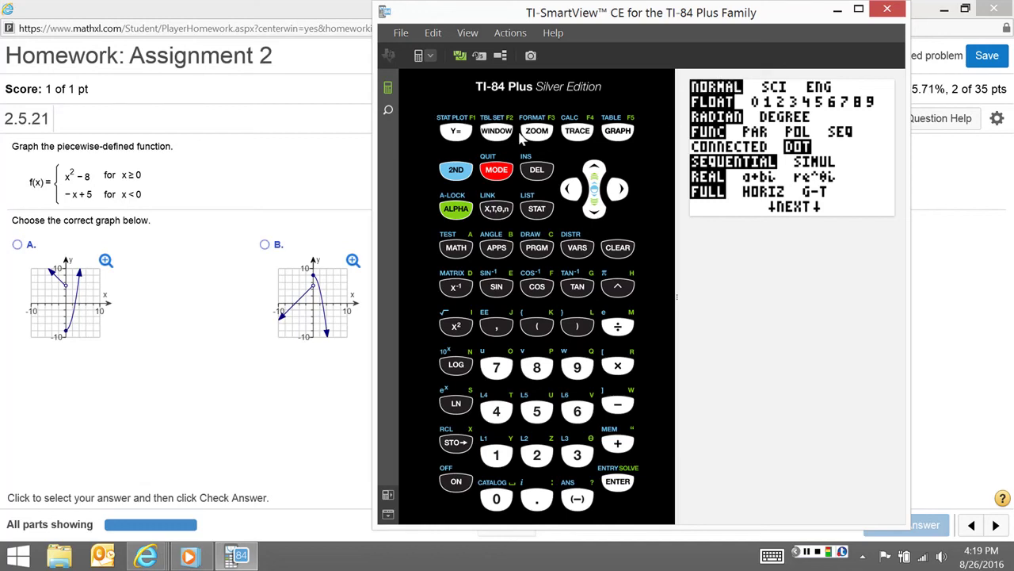
Step: Return to the piecewise graph and start Zoom In, centred at X=0, Y=0
left_click(618, 132)
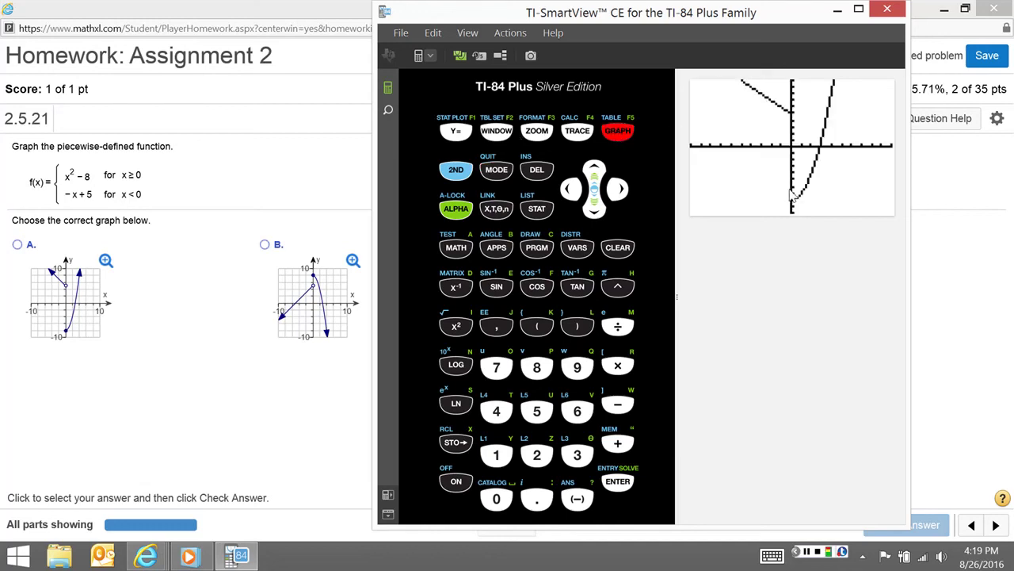
left_click(538, 132)
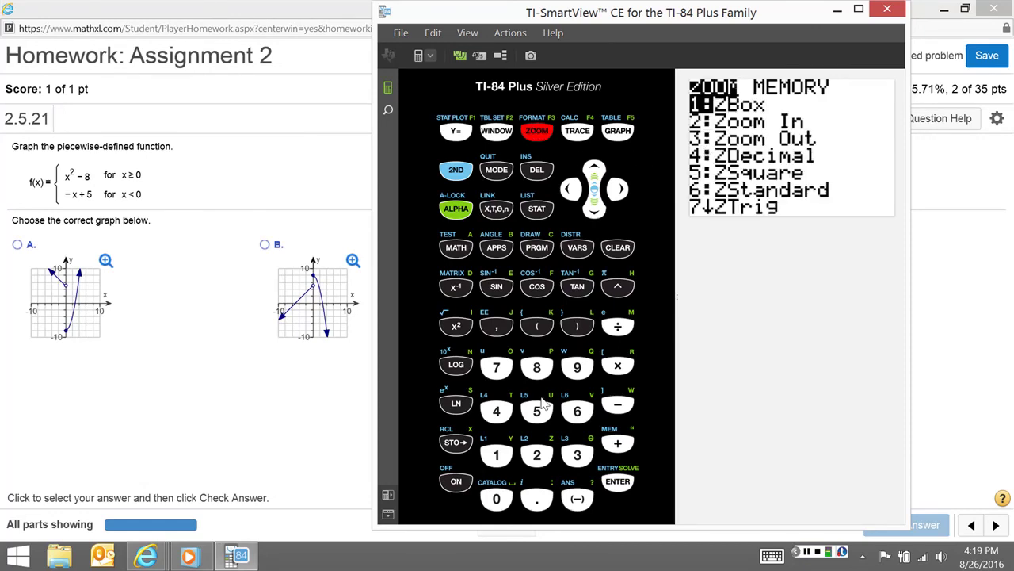
left_click(542, 458)
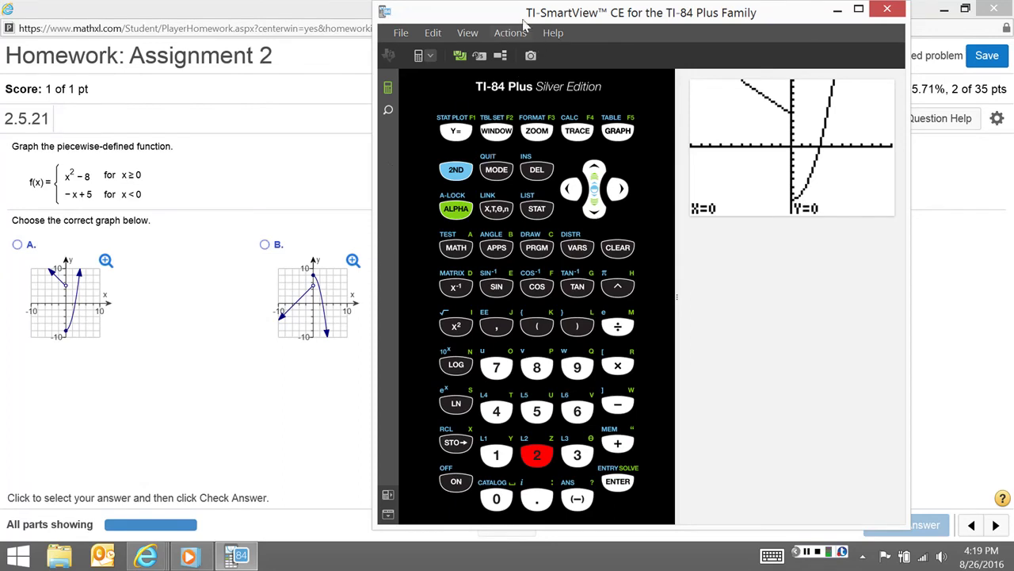
Step: Choose graph A for question 2.5.21 in MathXL, confirm it's correct, then return to the calculator
left_click_drag(523, 26, 466, 37)
left_click(16, 244)
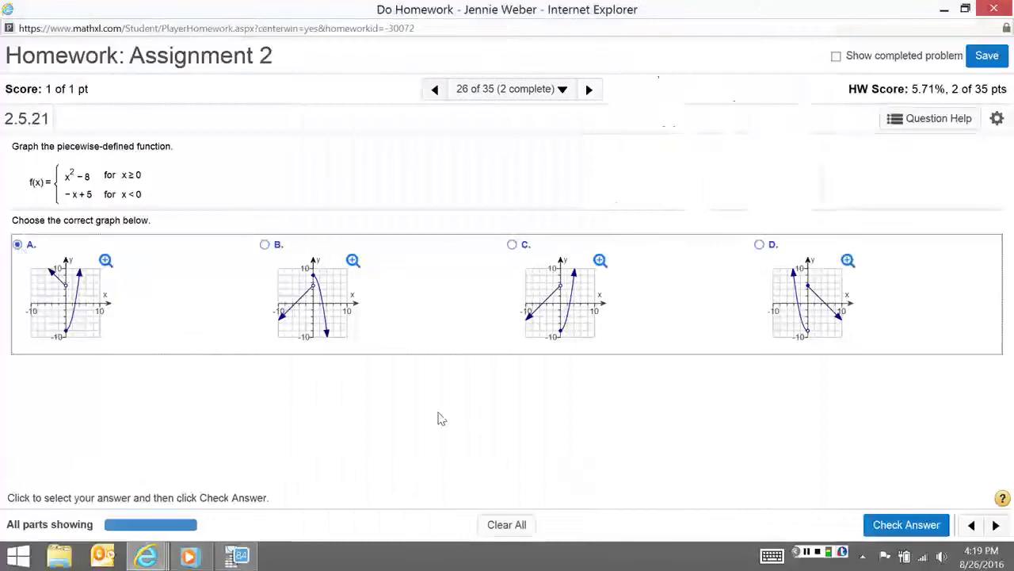
left_click(883, 523)
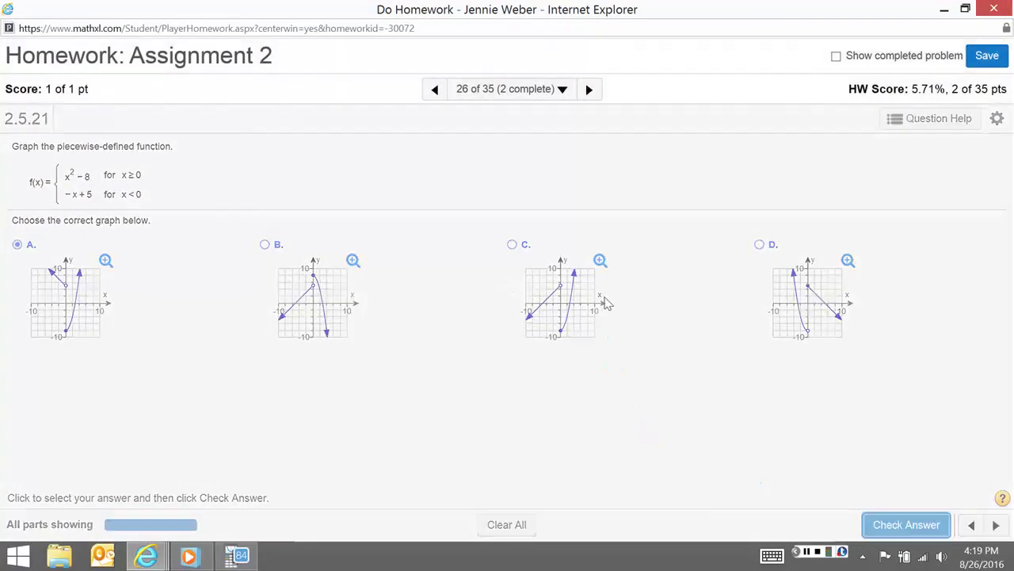
left_click(548, 294)
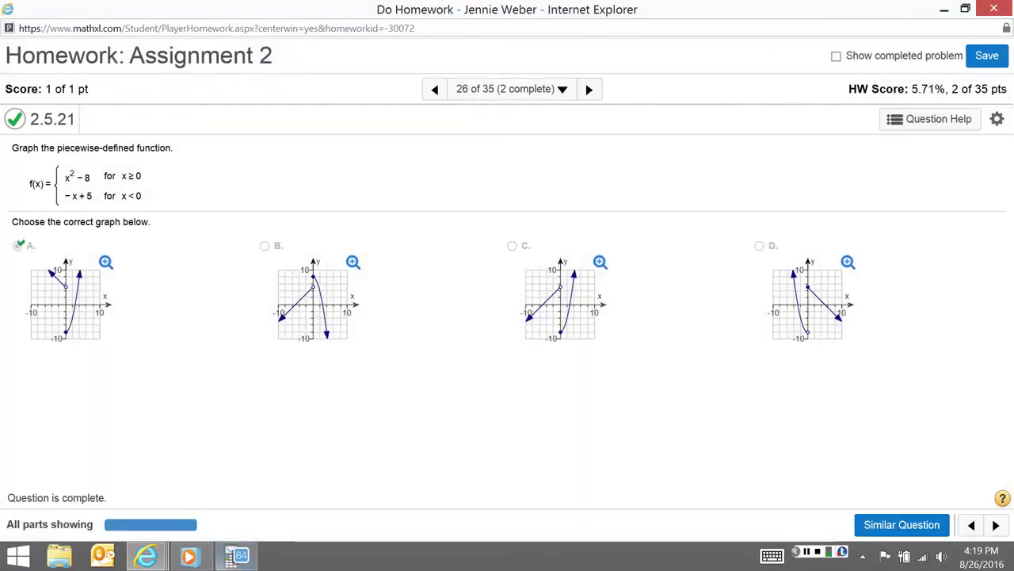
left_click(237, 555)
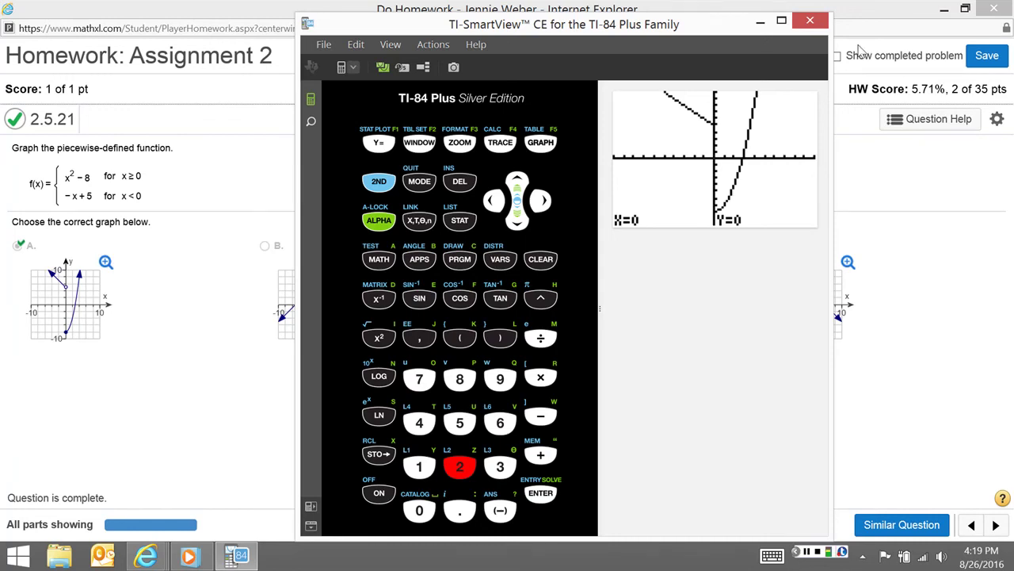
Step: Replace the piecewise Y1 with just X²−8
left_click(381, 145)
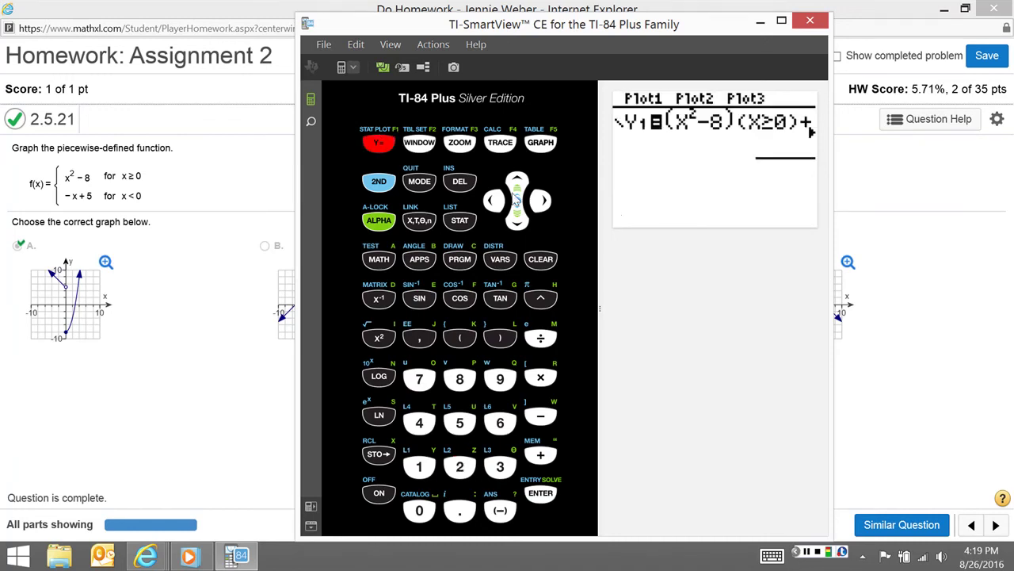
left_click(550, 266)
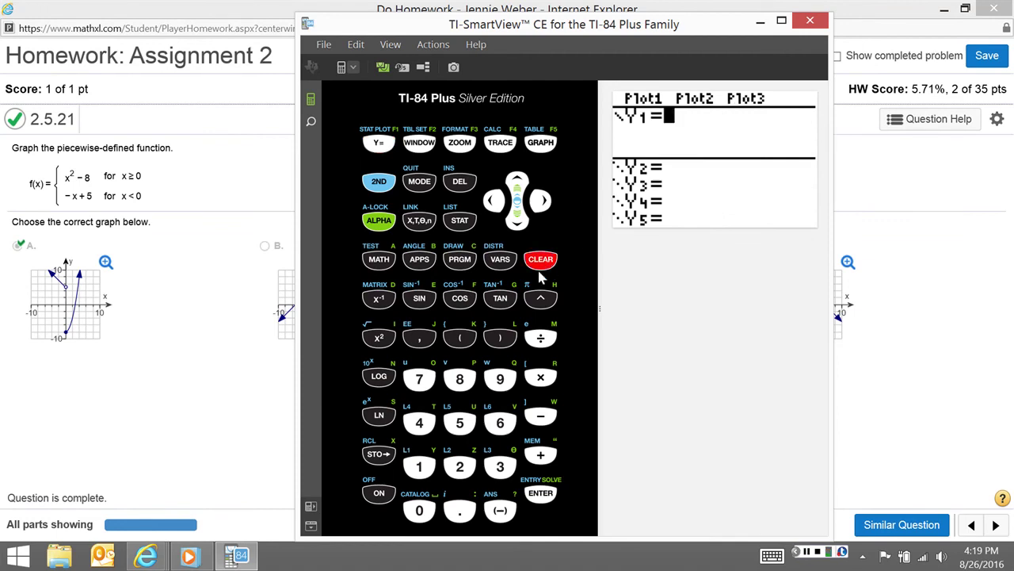
left_click(422, 223)
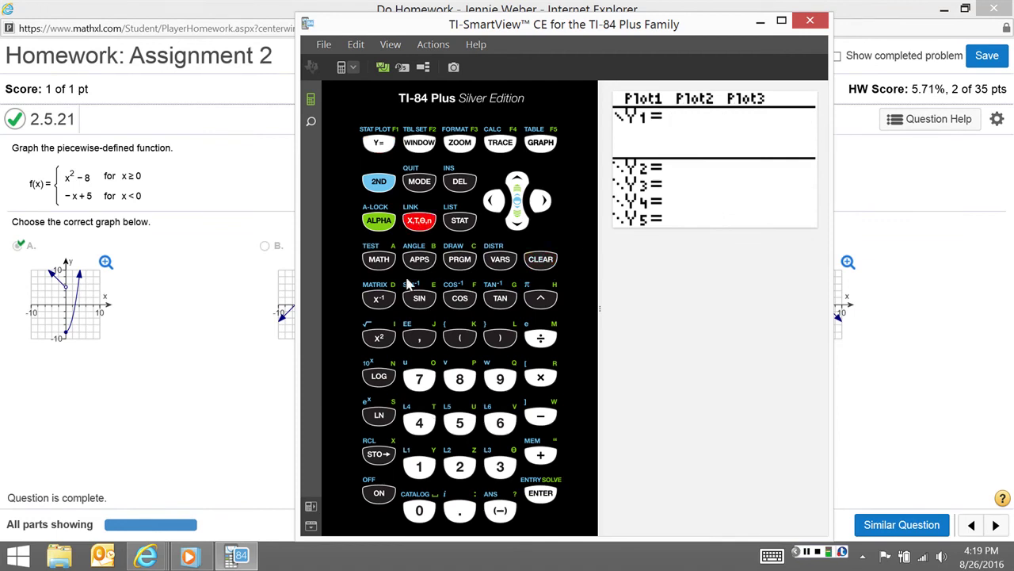
left_click(379, 338)
left_click(541, 416)
left_click(461, 379)
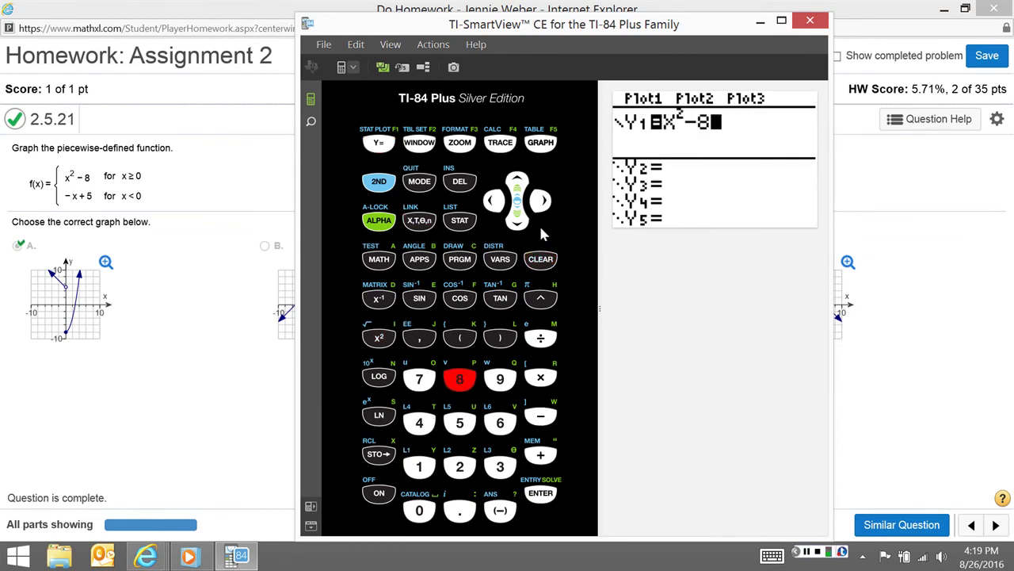
Step: Enter −X+5 as Y2
left_click(517, 220)
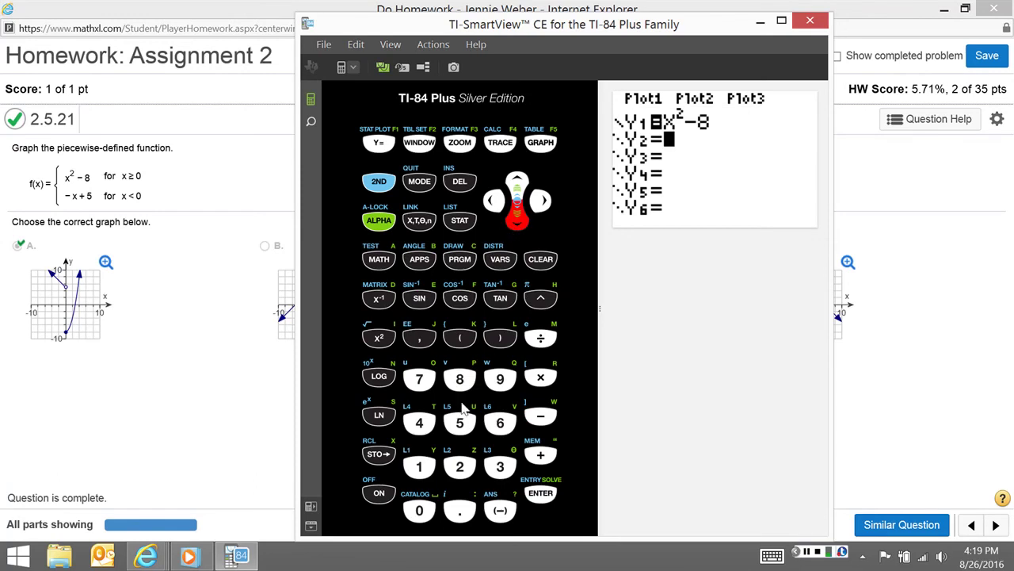
left_click(501, 511)
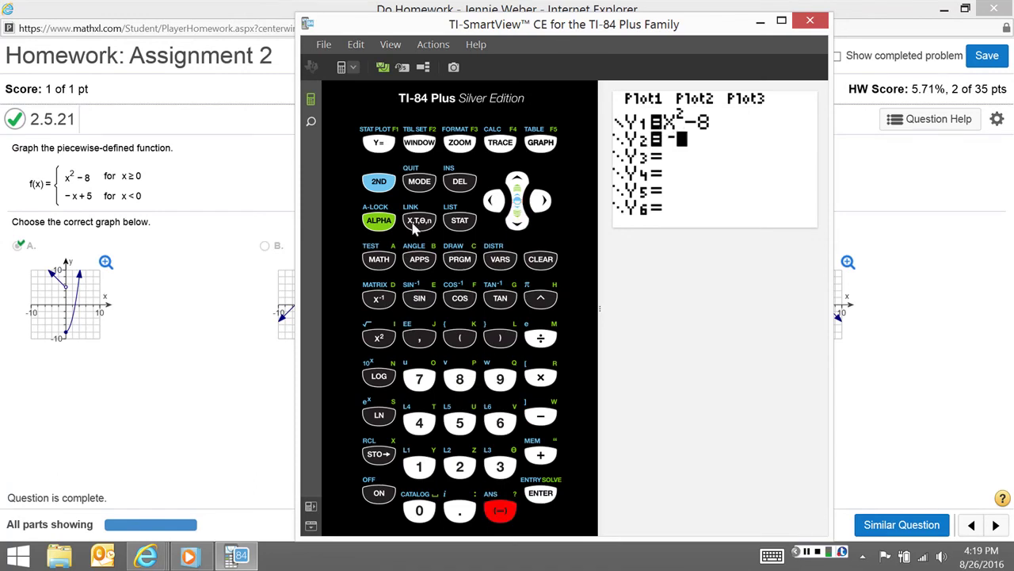
left_click(418, 226)
left_click(553, 463)
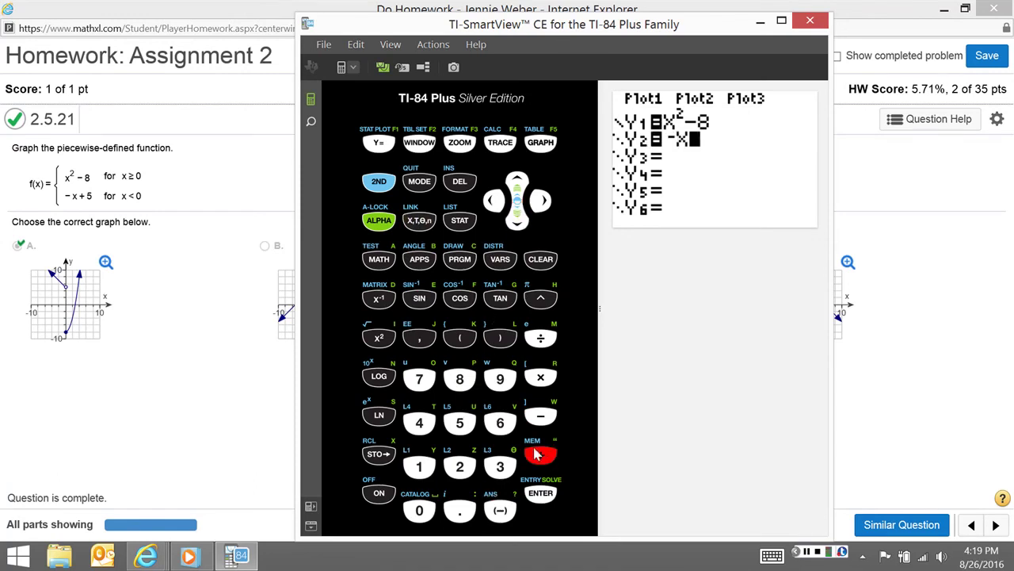
left_click(460, 422)
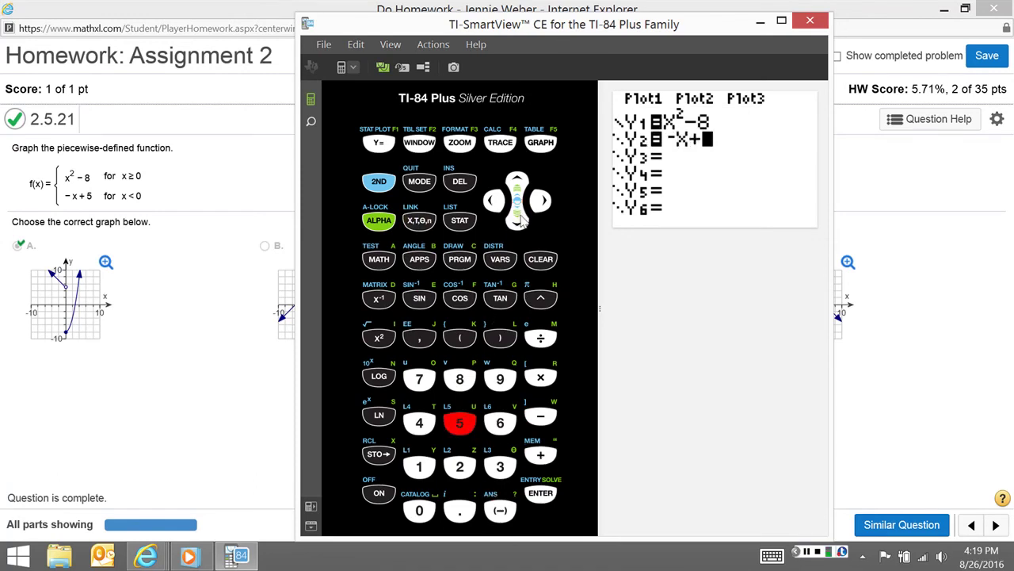
Step: Plot Y1 = X²−8 and Y2 = −X+5 together as full, unrestricted curves
left_click(544, 149)
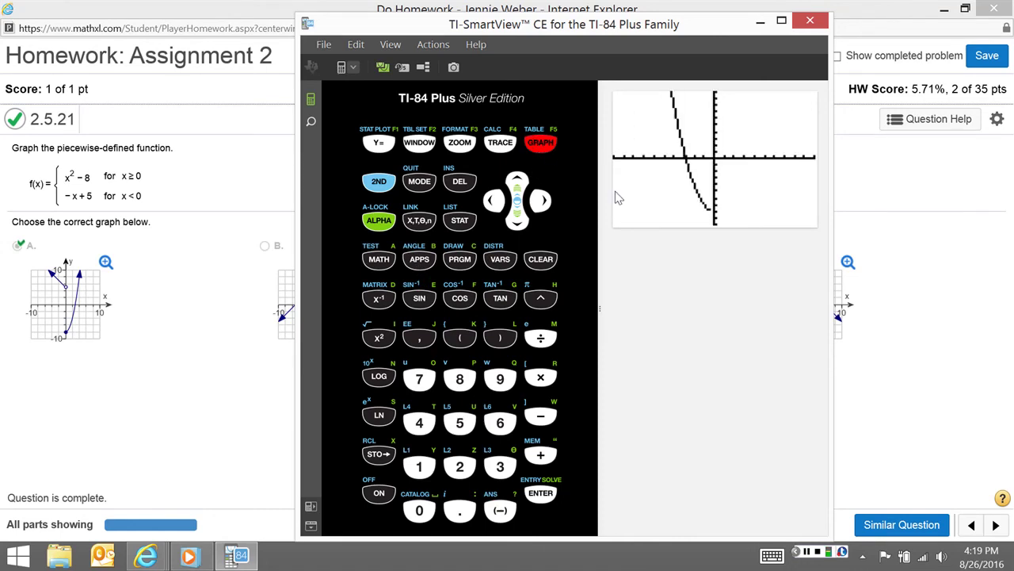